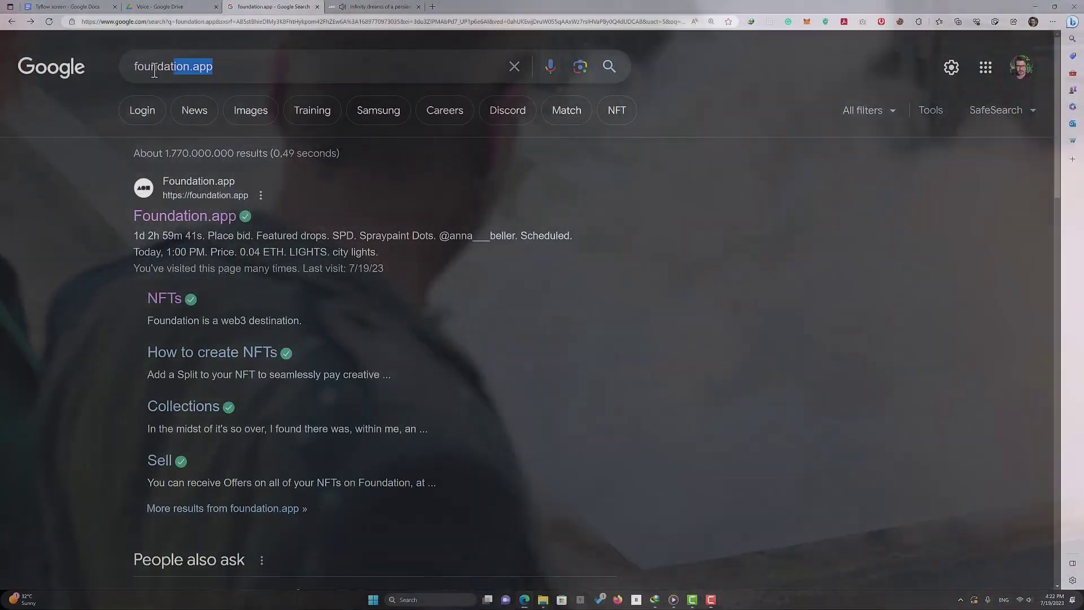
- Show the Google results page for a foundation.app search in the browser
left_click_drag(218, 68, 132, 119)
- Search Foundation NFTs for the creator and show 'Infinity dreams of a persian girl' full screen
left_click(173, 302)
left_click(497, 49)
type("mim vi")
left_click(467, 95)
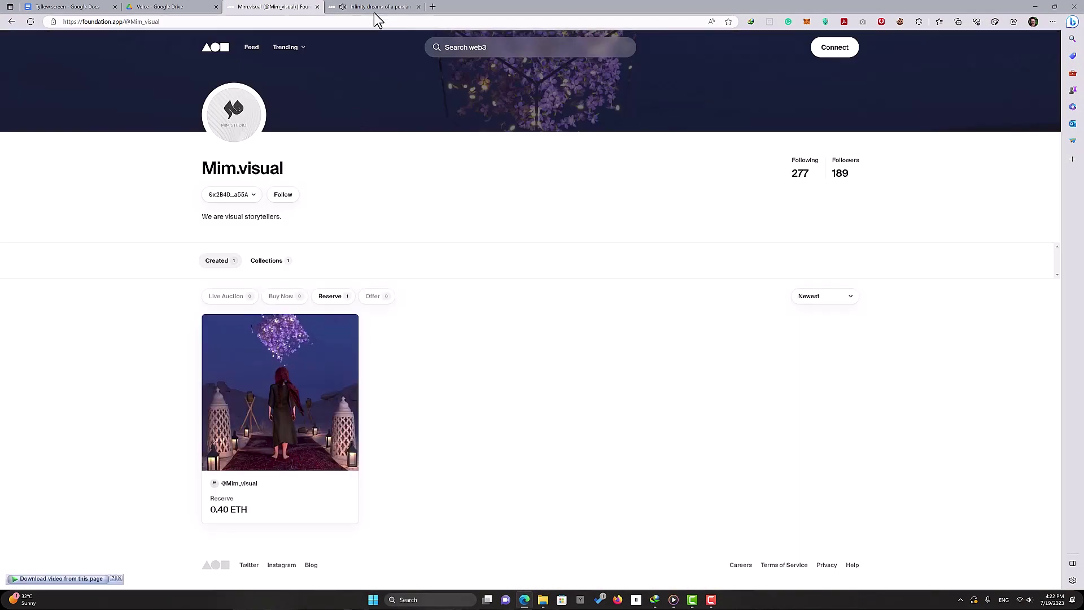
left_click(280, 392)
left_click(497, 226)
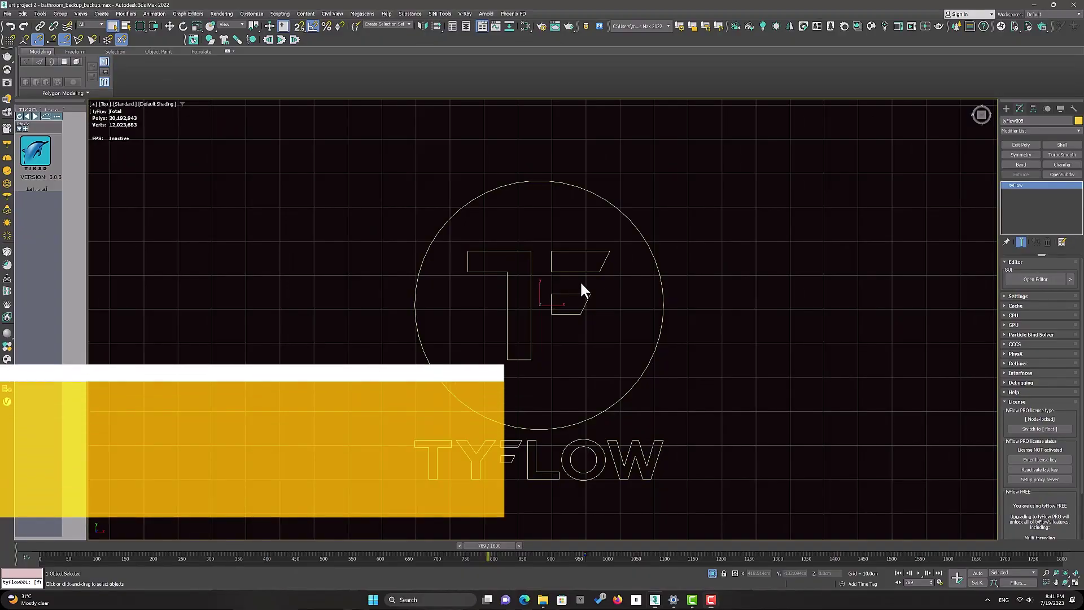
- Open the tyFlow editor and select the Event_001 node to inspect its operators
middle_click_drag(579, 285, 578, 275)
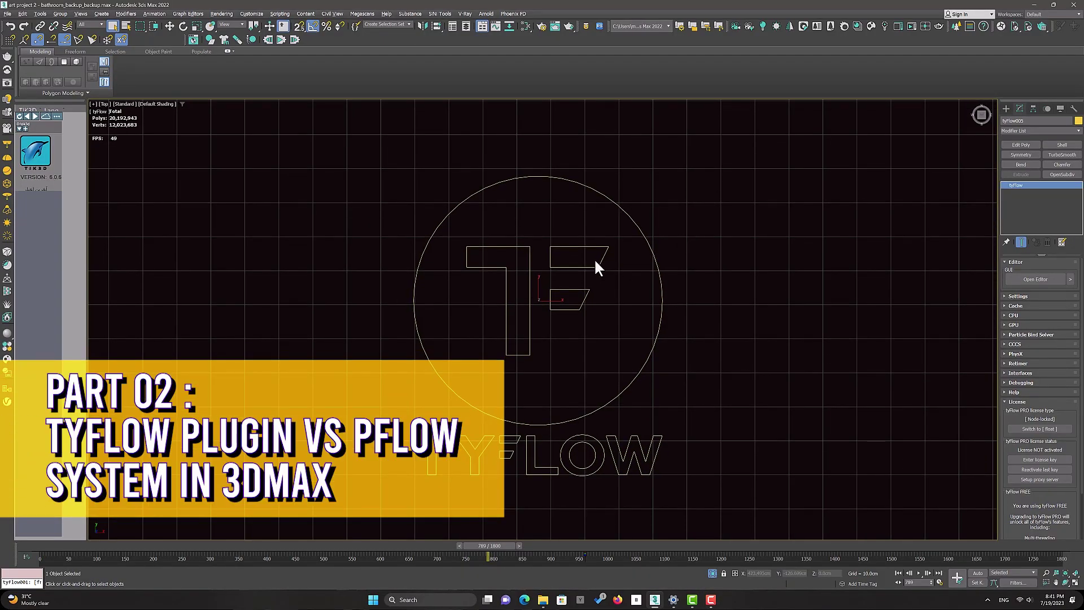
left_click(1037, 279)
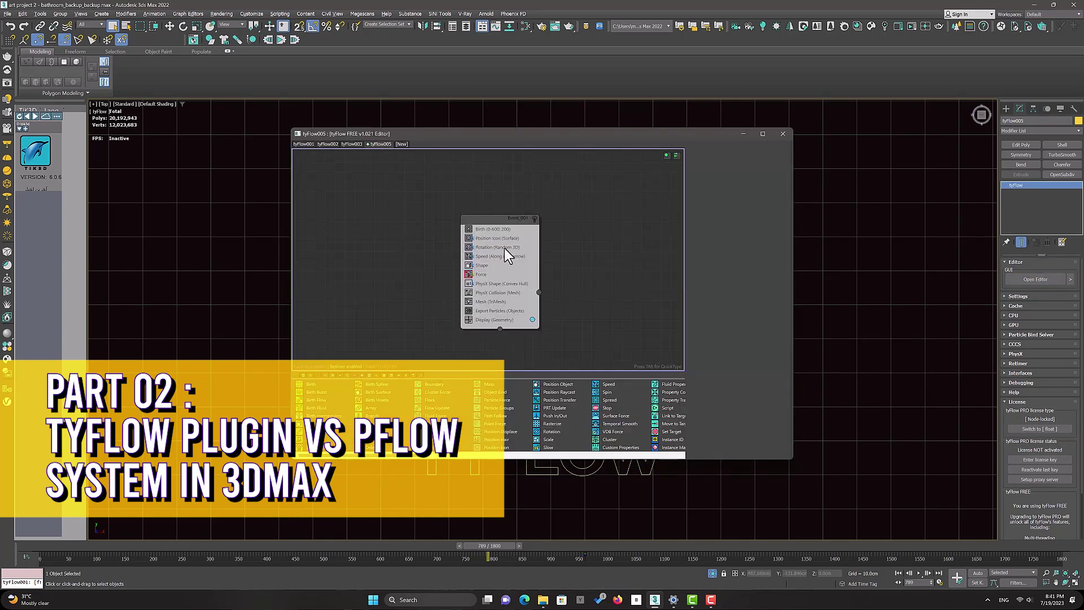
scroll(515, 256, "down", 3)
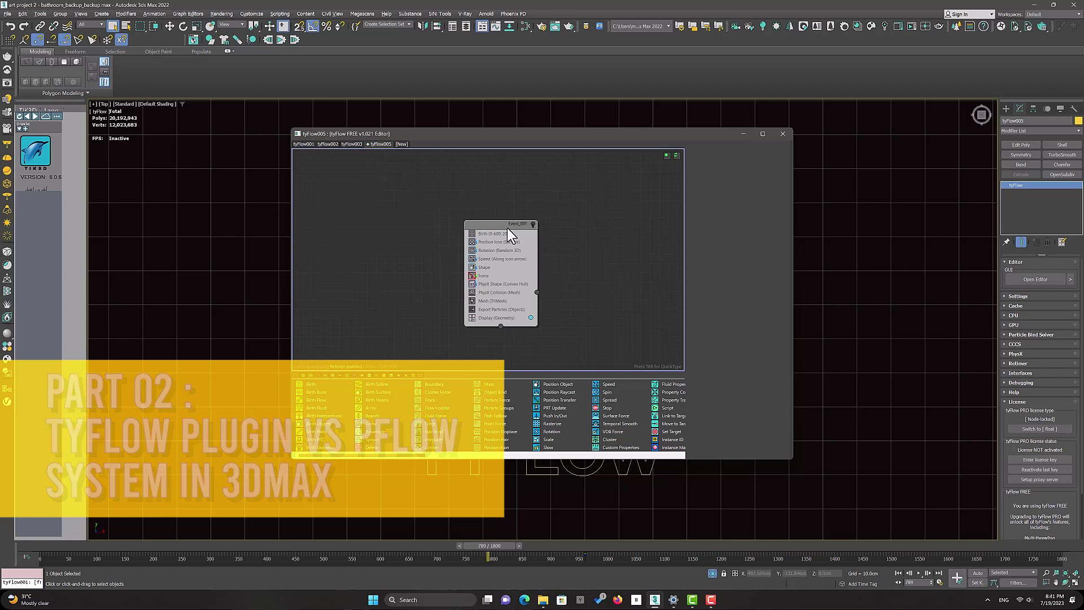
left_click(507, 228)
scroll(508, 229, "up", 2)
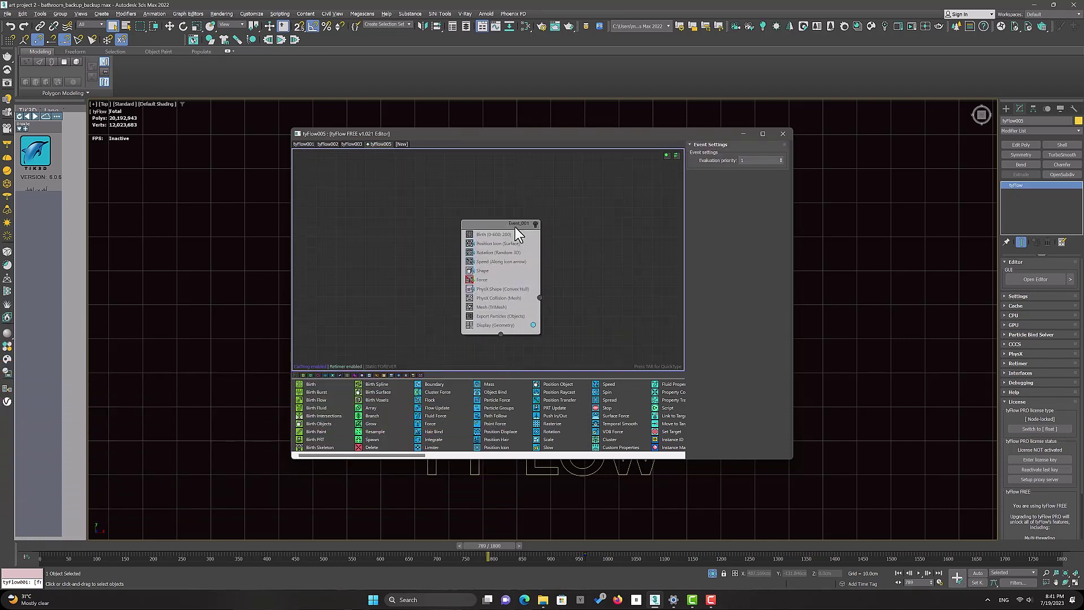
- Close the tyFlow editor, restore the multi-viewport layout with Alt+W, and list the scene cameras
left_click(783, 135)
key("alt+w")
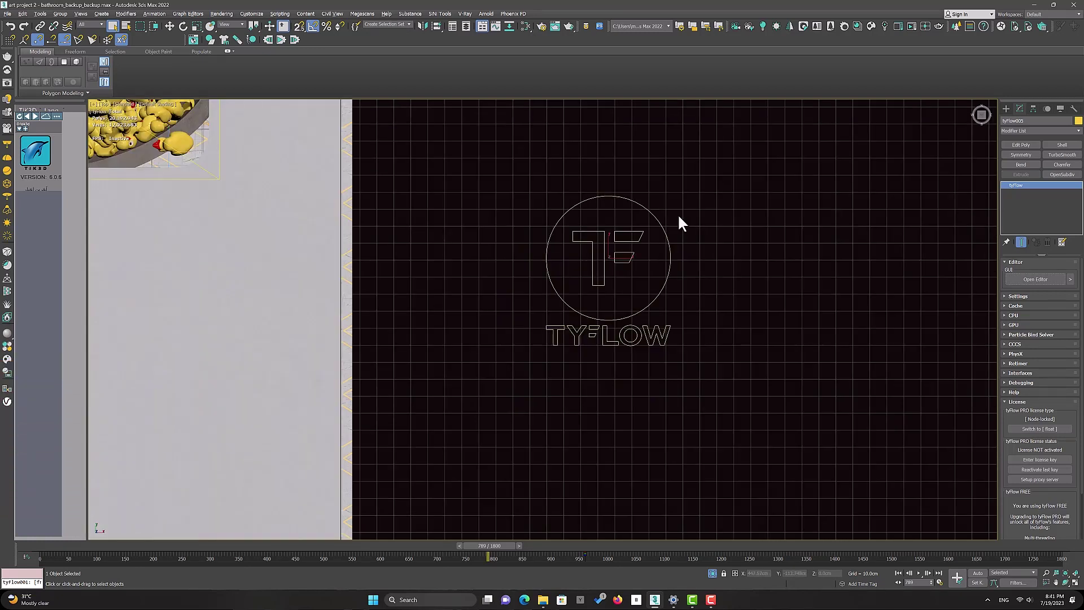
key("c")
- Look through PhysCamera002, play the simulation, and pan and zoom to watch the ducks
double_click(537, 241)
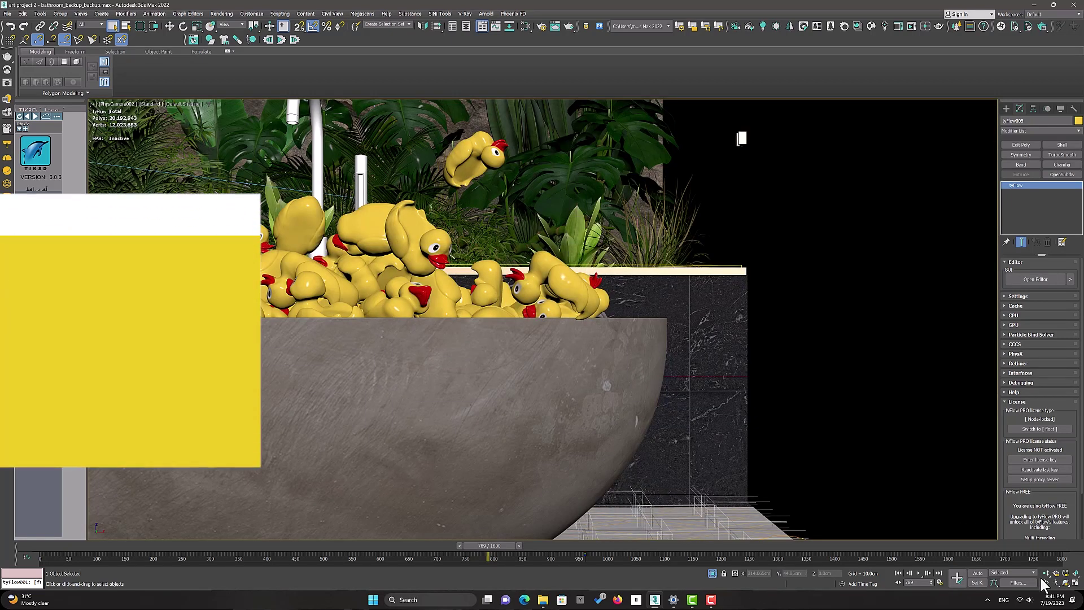
left_click(921, 573)
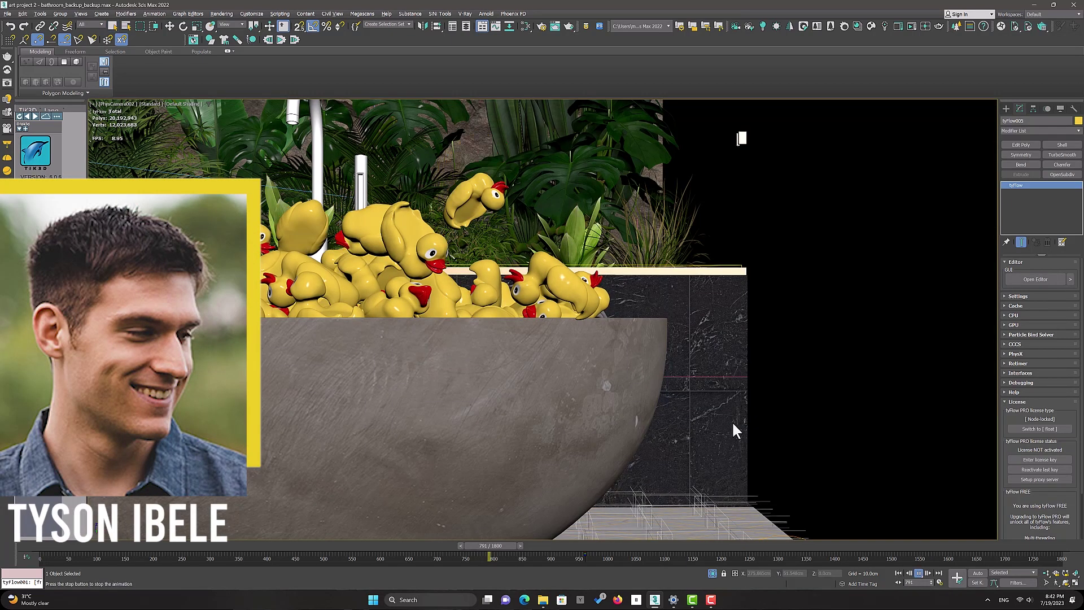
middle_click_drag(474, 186, 581, 558)
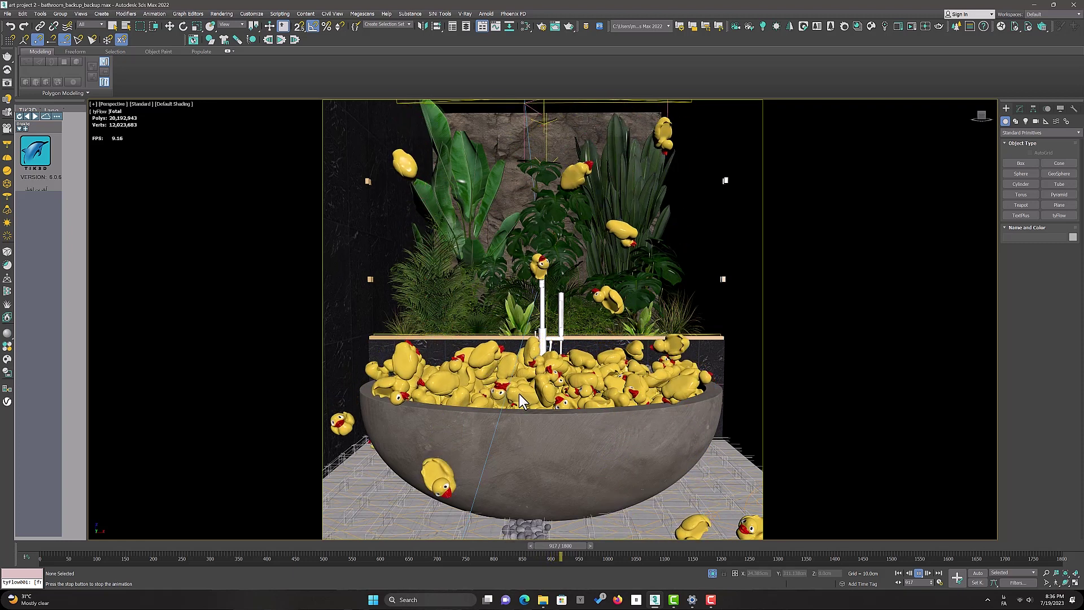
scroll(520, 397, "up", 5)
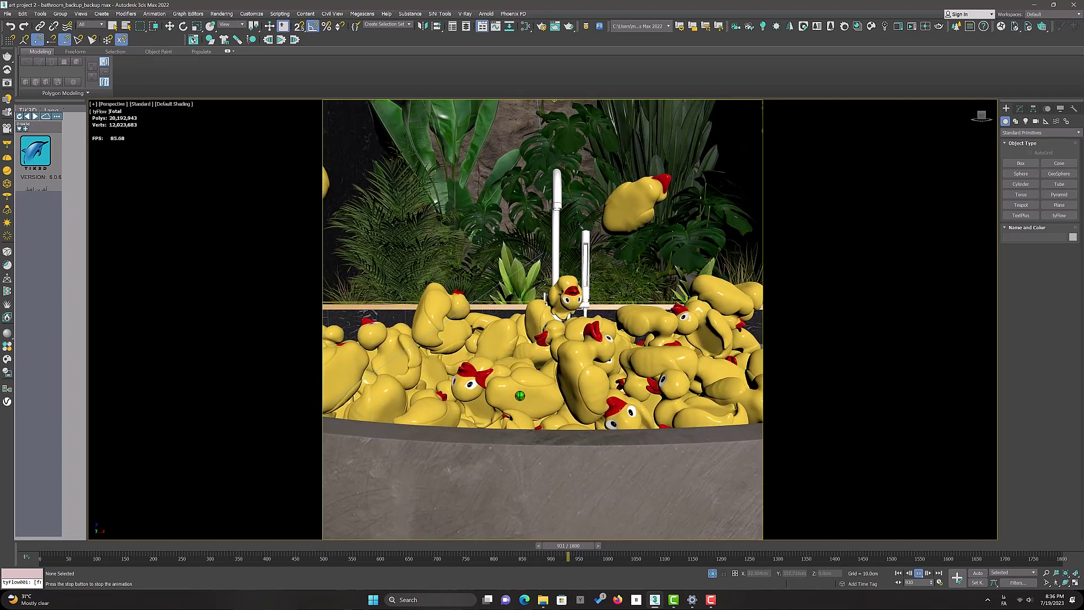
middle_click_drag(541, 393, 356, 382)
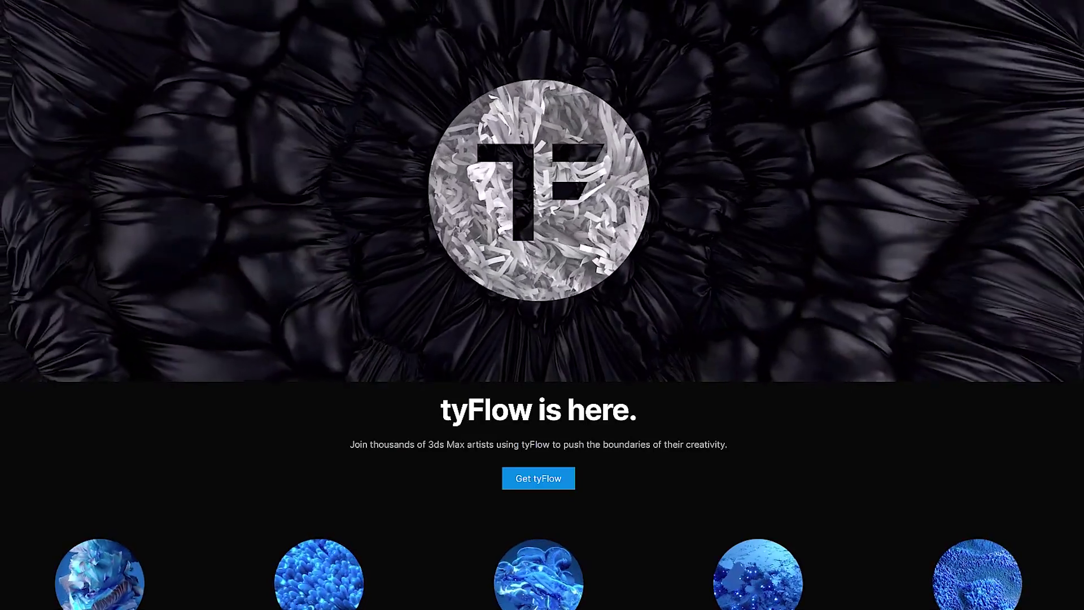
- Scroll the tyFlow homepage down to the 'Let's go!' FREE and PRO pricing cards
scroll(542, 305, "down", 6)
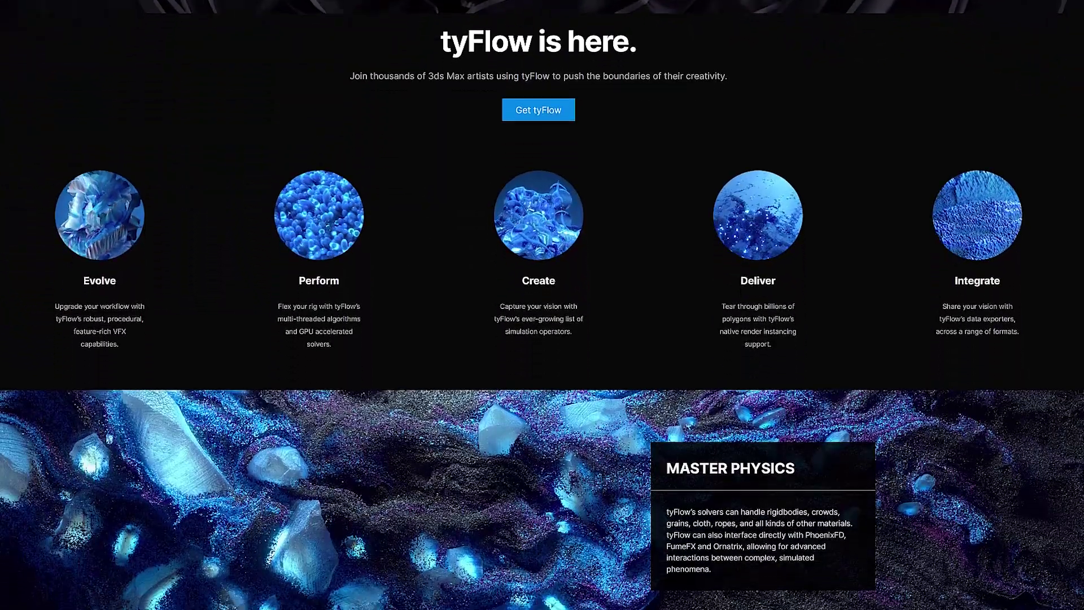
scroll(542, 305, "up", 1)
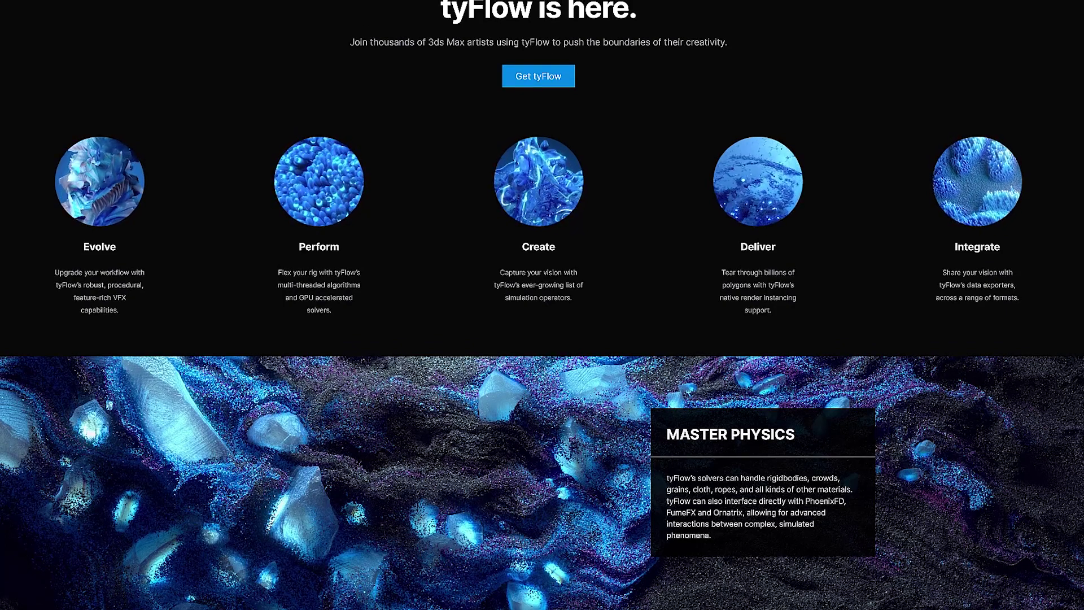
scroll(543, 305, "down", 9)
scroll(543, 305, "down", 1)
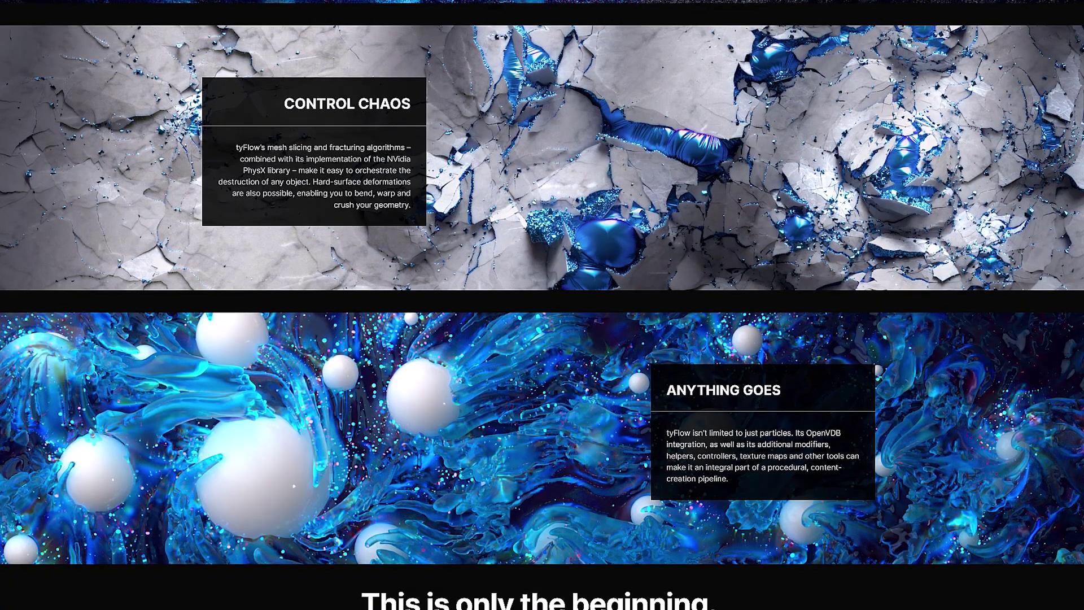
scroll(542, 305, "down", 8)
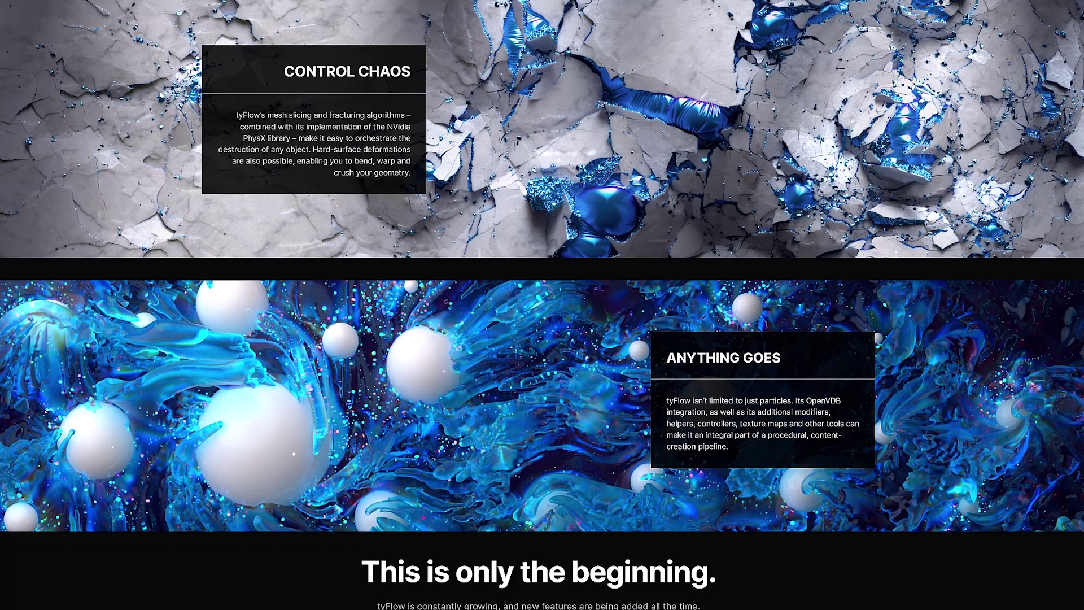
scroll(542, 305, "down", 1)
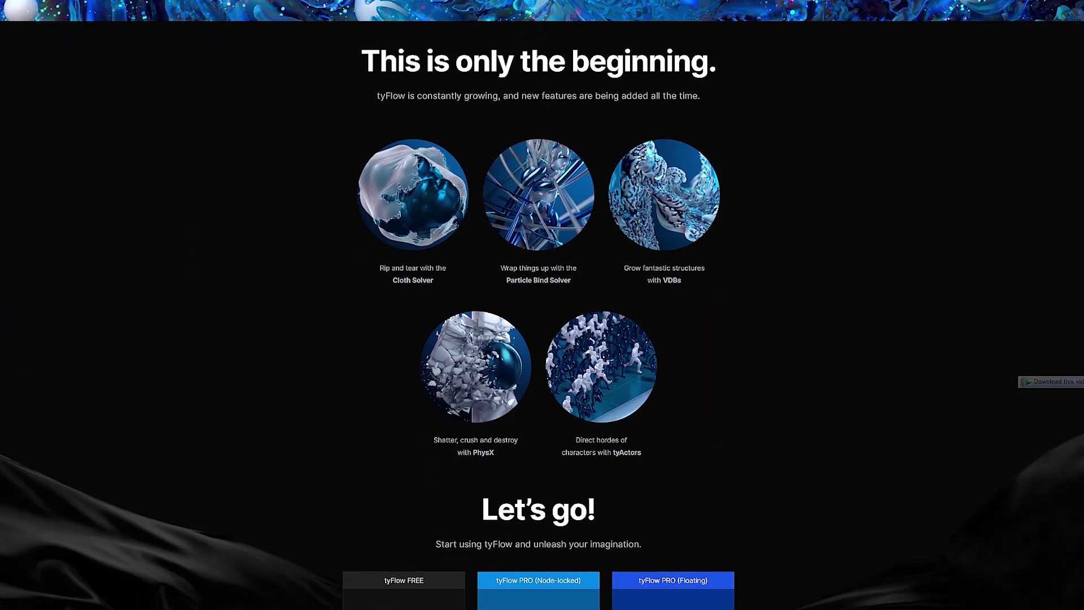
scroll(542, 305, "down", 3)
scroll(542, 305, "down", 2)
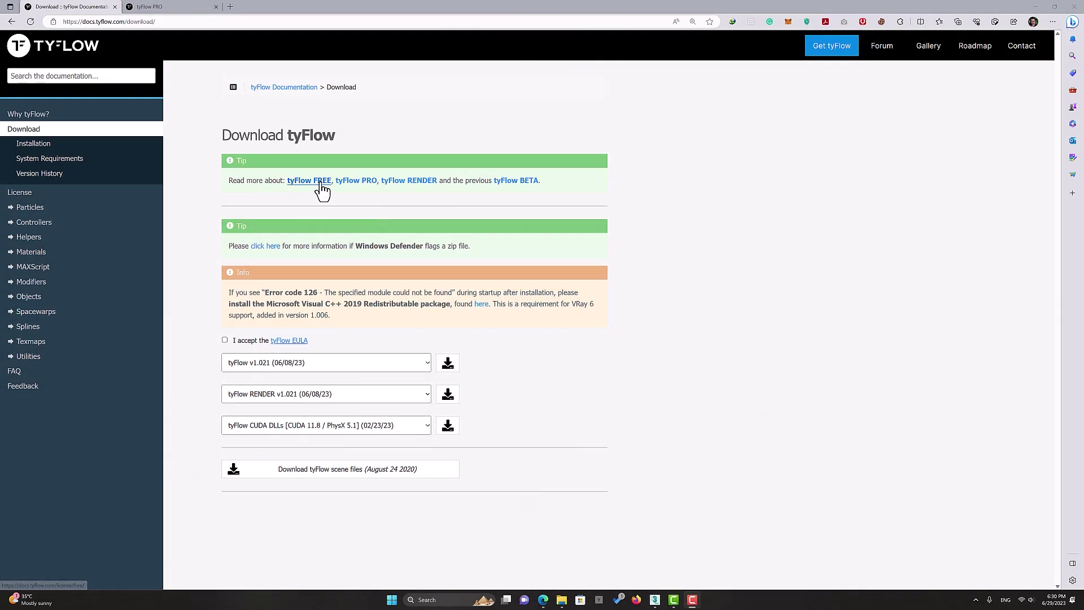
- Open the tyFlow FREE page and highlight its three limitations: multi-threading, GPU acceleration, tyCache export
left_click(311, 183)
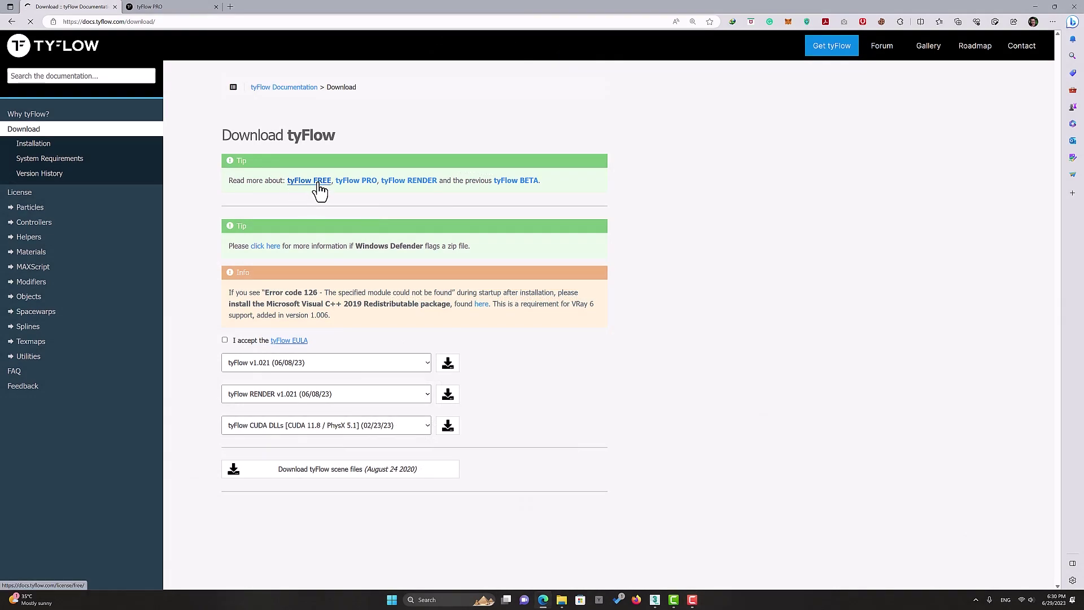
left_click_drag(221, 161, 598, 160)
left_click(233, 187)
left_click_drag(232, 184, 333, 218)
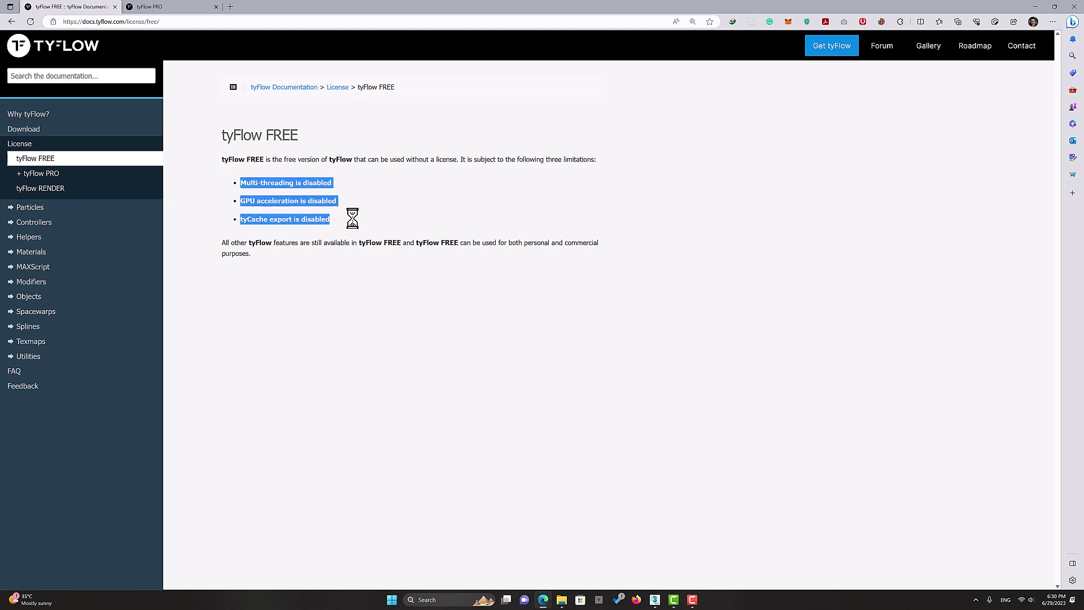
left_click(354, 223)
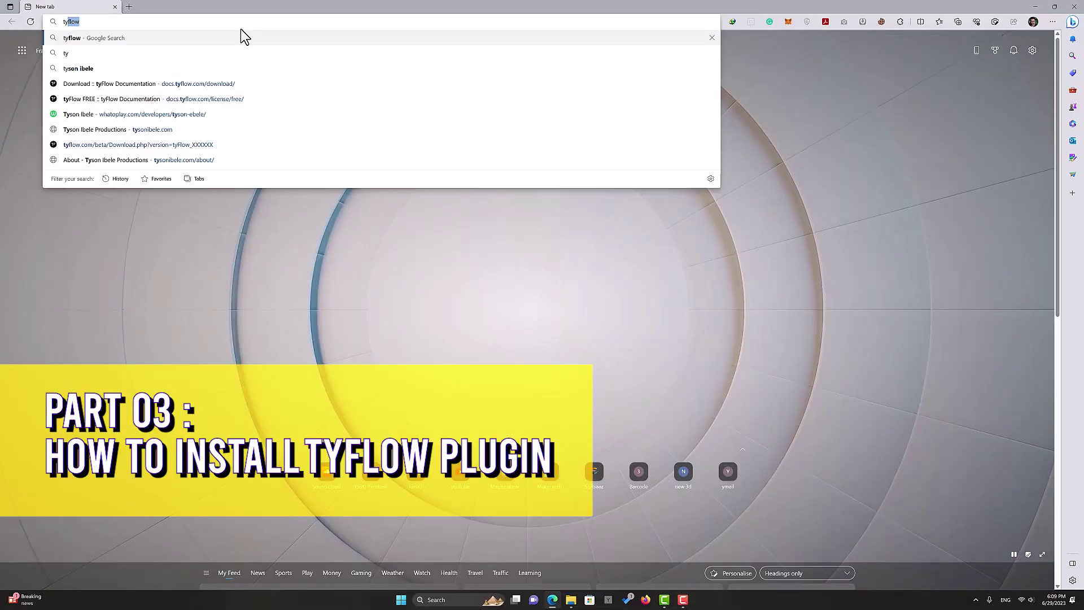
- Open the Download tyFlow documentation page from the tyflow search results
left_click(240, 34)
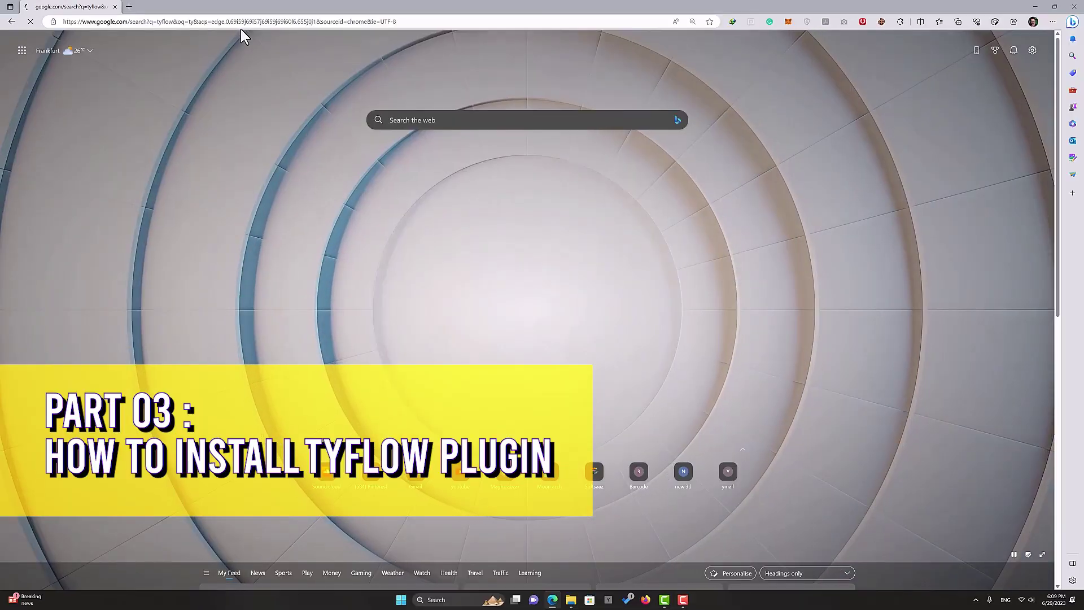
left_click(256, 164)
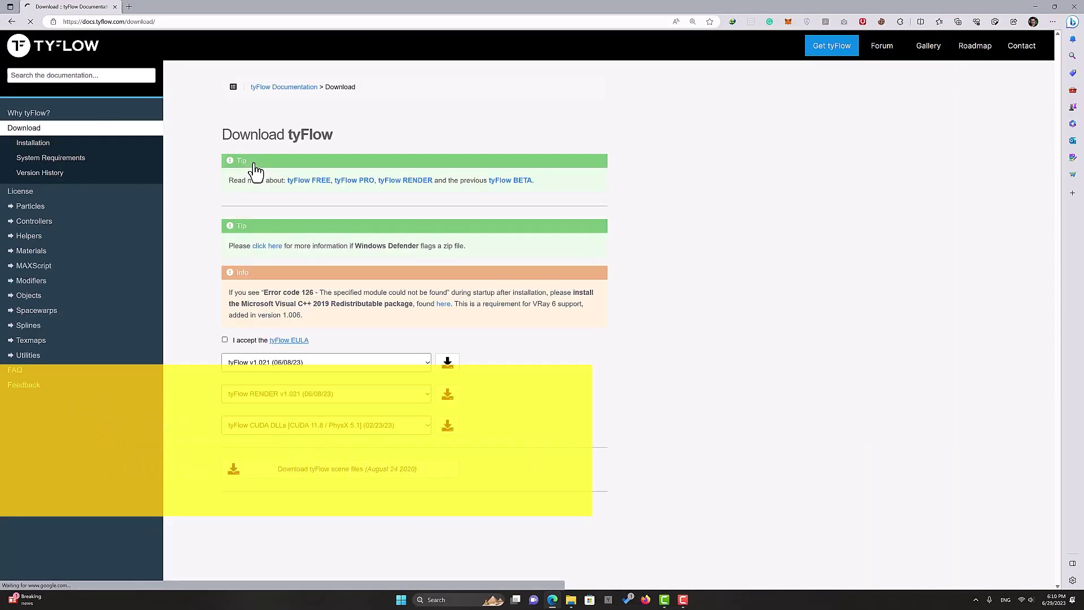
left_click_drag(222, 135, 344, 140)
- Accept the tyFlow EULA and download tyFlow v1.021
left_click(225, 340)
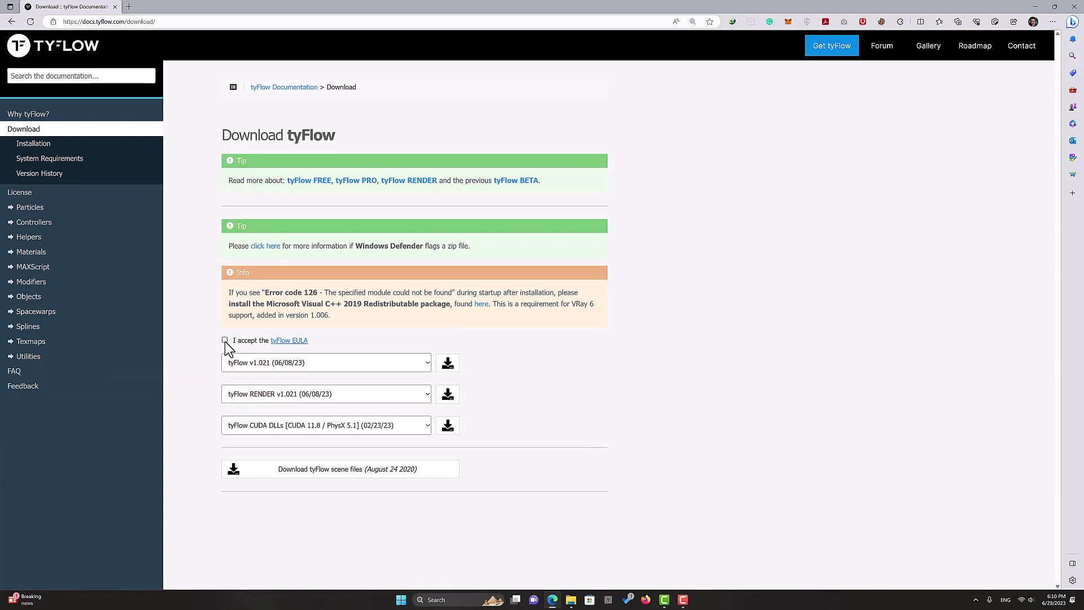
left_click(431, 368)
left_click(364, 377)
left_click(450, 367)
- Extract the tyFlow zip in Downloads with WinRAR to the default location
left_click(571, 600)
right_click(381, 221)
mouse_move(422, 409)
left_click(553, 429)
left_click(566, 392)
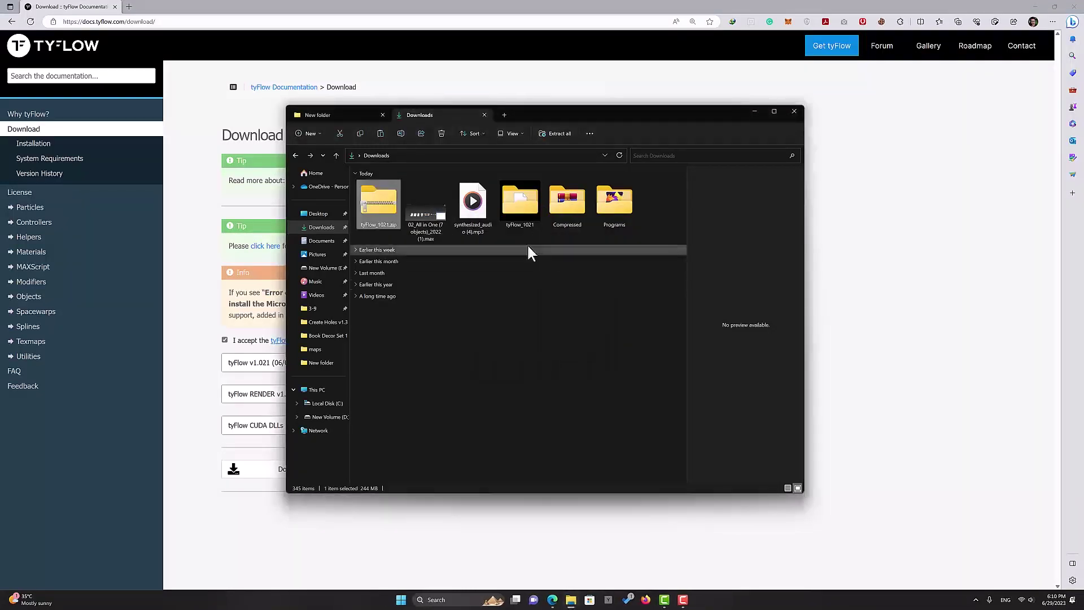
- Copy tyFlow_2022.dlo from the extracted tyFlow_1021 folder and minimize the browser
double_click(518, 202)
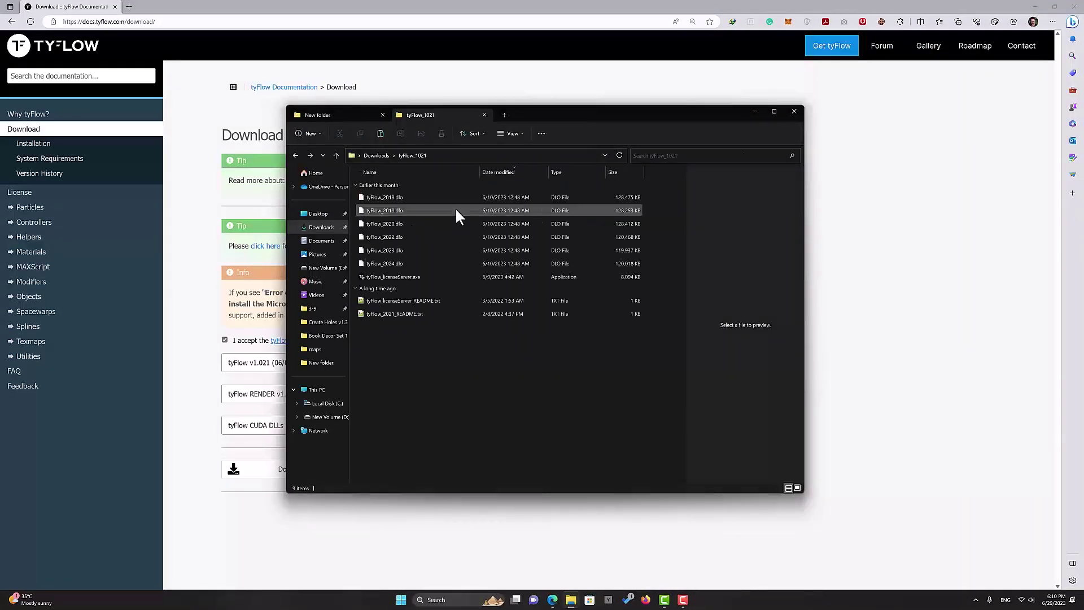
right_click(391, 239)
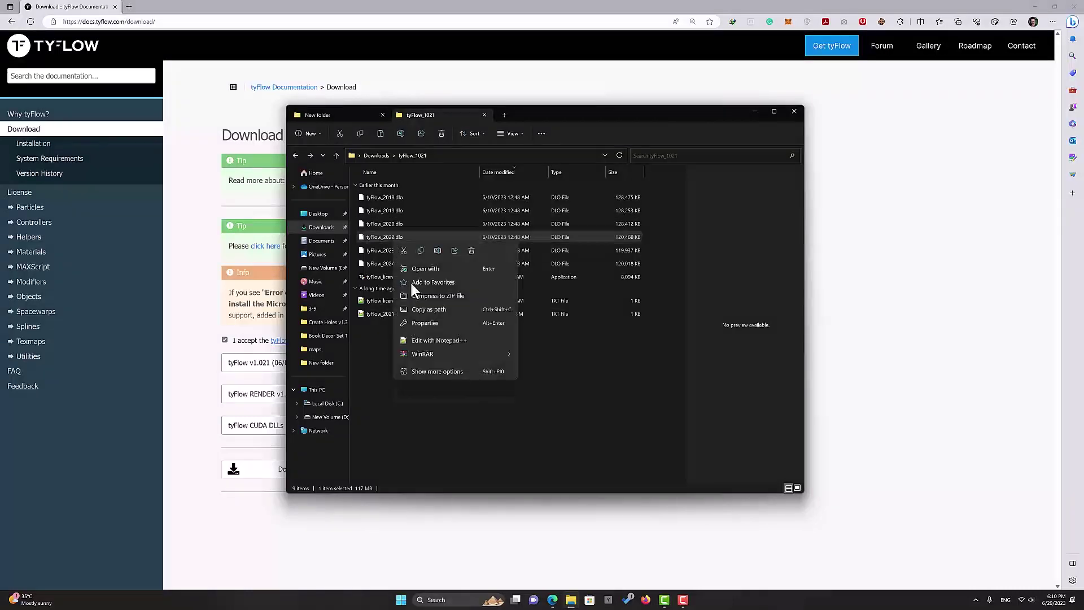
left_click(420, 250)
left_click(1035, 6)
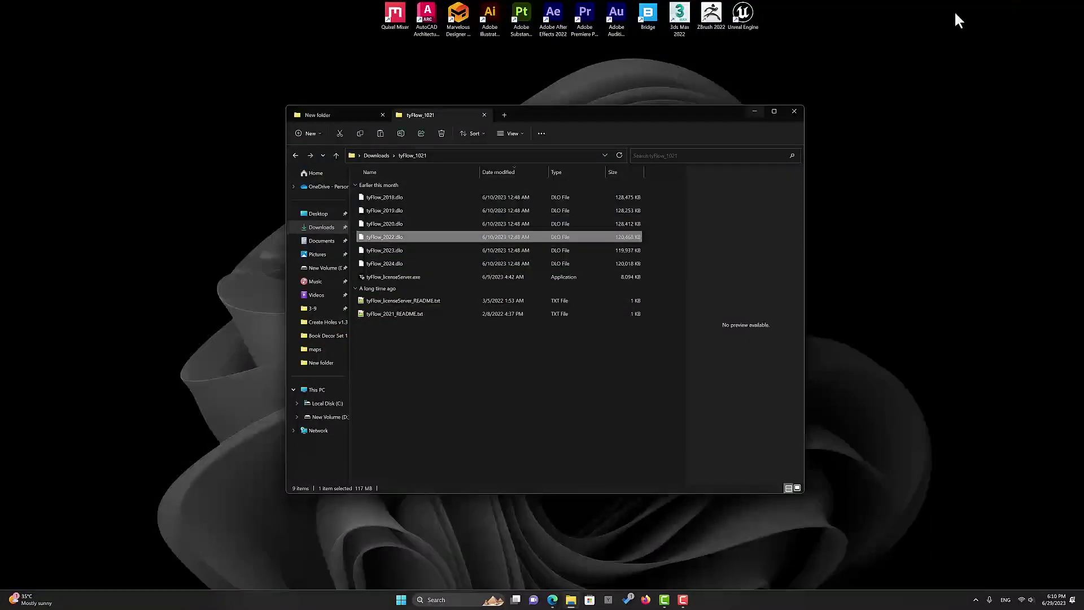
- Open the Plugins folder inside the 3ds Max 2022 install location
right_click(688, 16)
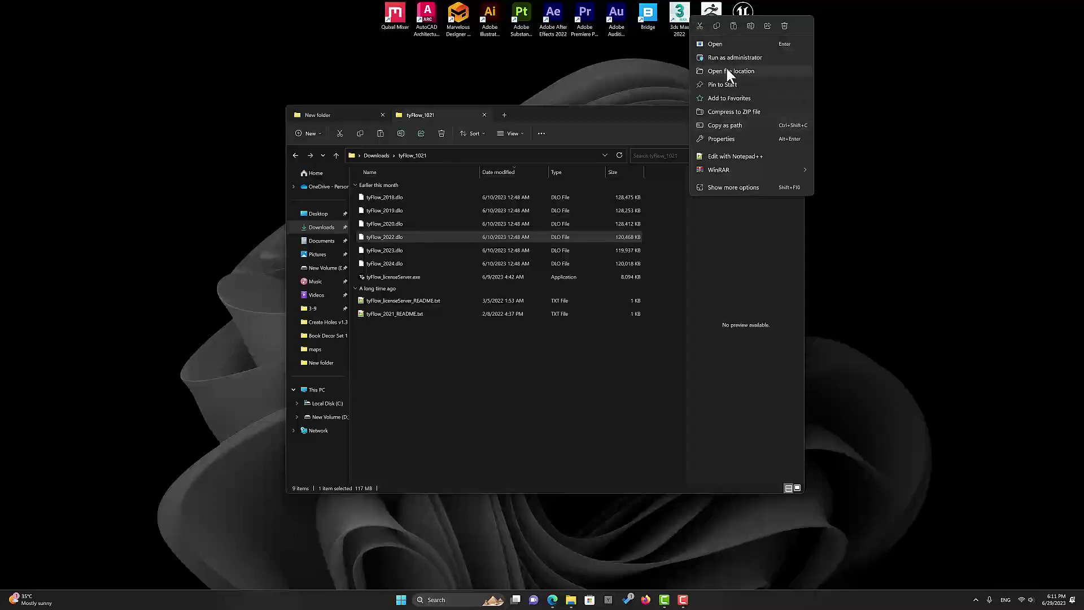
left_click(728, 71)
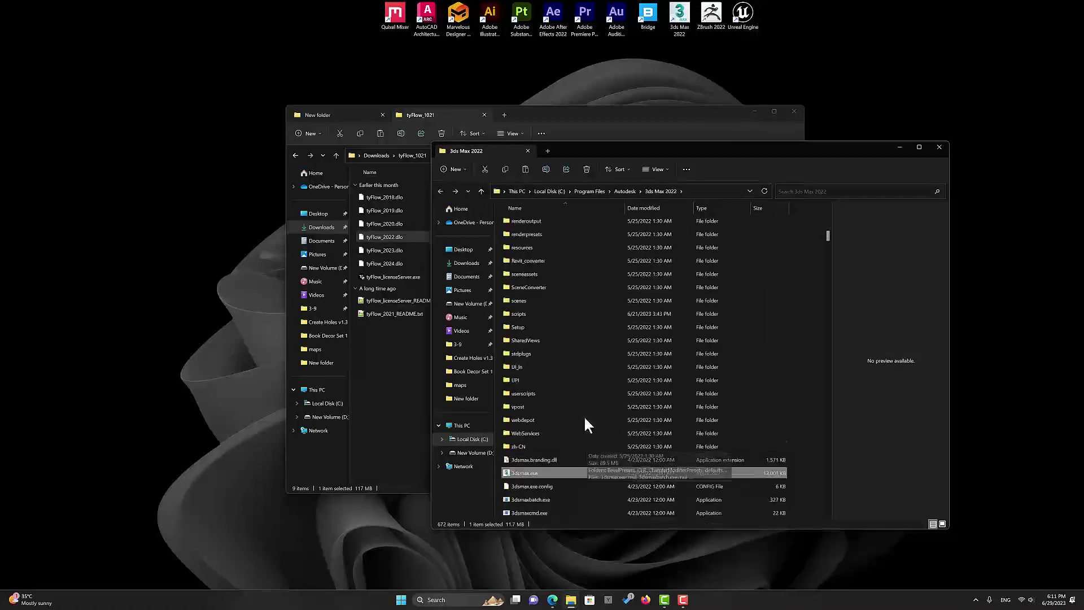
left_click(554, 354)
scroll(550, 328, "up", 4)
left_click(547, 274)
double_click(546, 274)
- Paste tyFlow_2022.dlo into Plugins, replacing the existing file, then minimize both Explorer windows
right_click(587, 500)
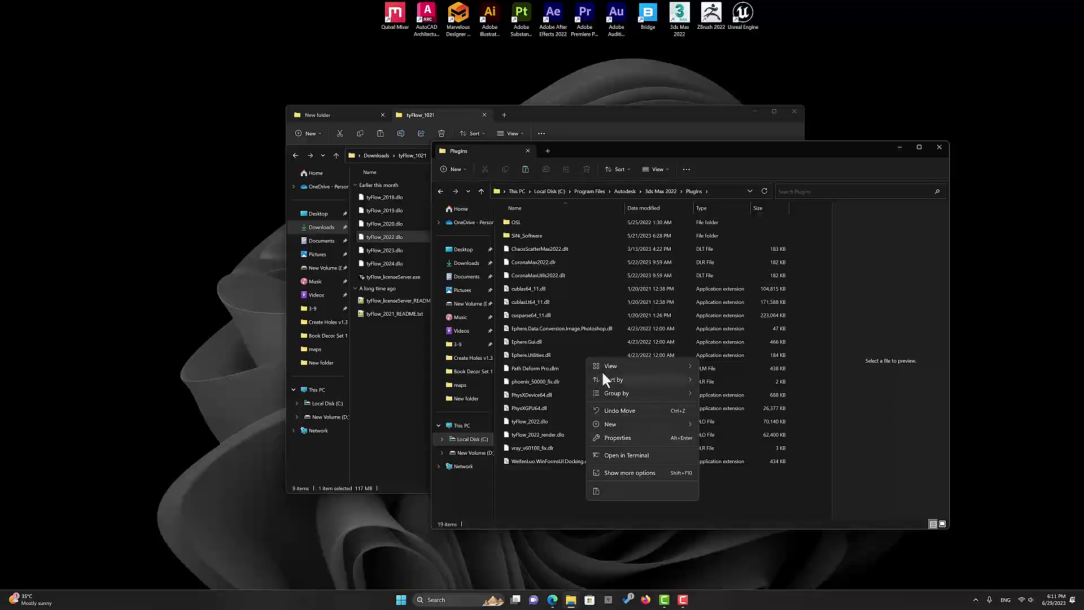
left_click(597, 490)
left_click(526, 281)
left_click(529, 277)
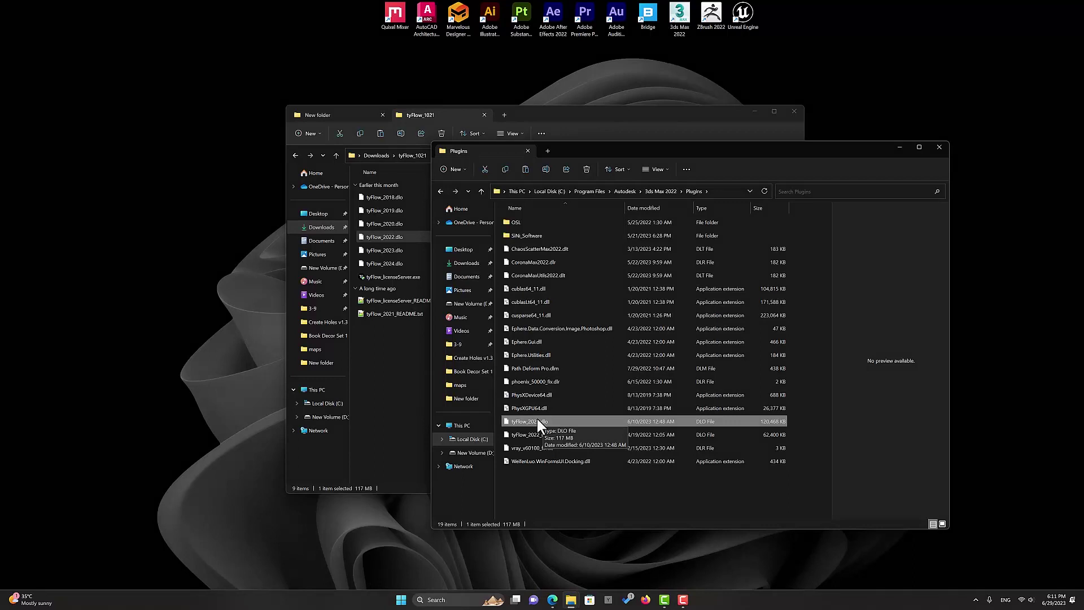
left_click(899, 147)
left_click(755, 111)
- Launch 3ds Max 2022, pick tyFlow under Standard Primitives, and maximize the Perspective viewport
double_click(681, 33)
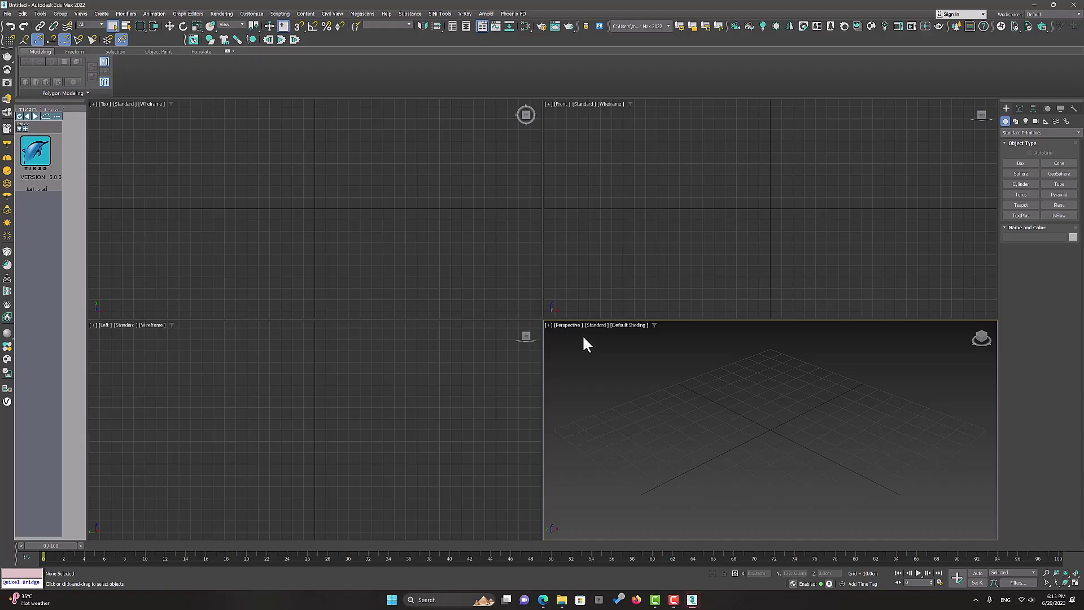
left_click(1059, 216)
key("alt+w")
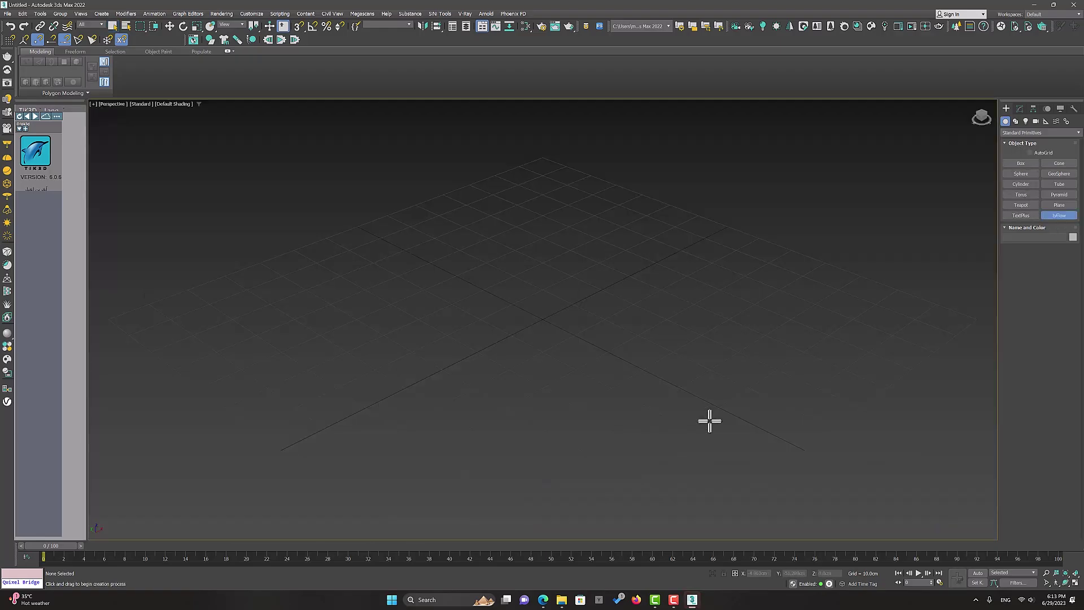